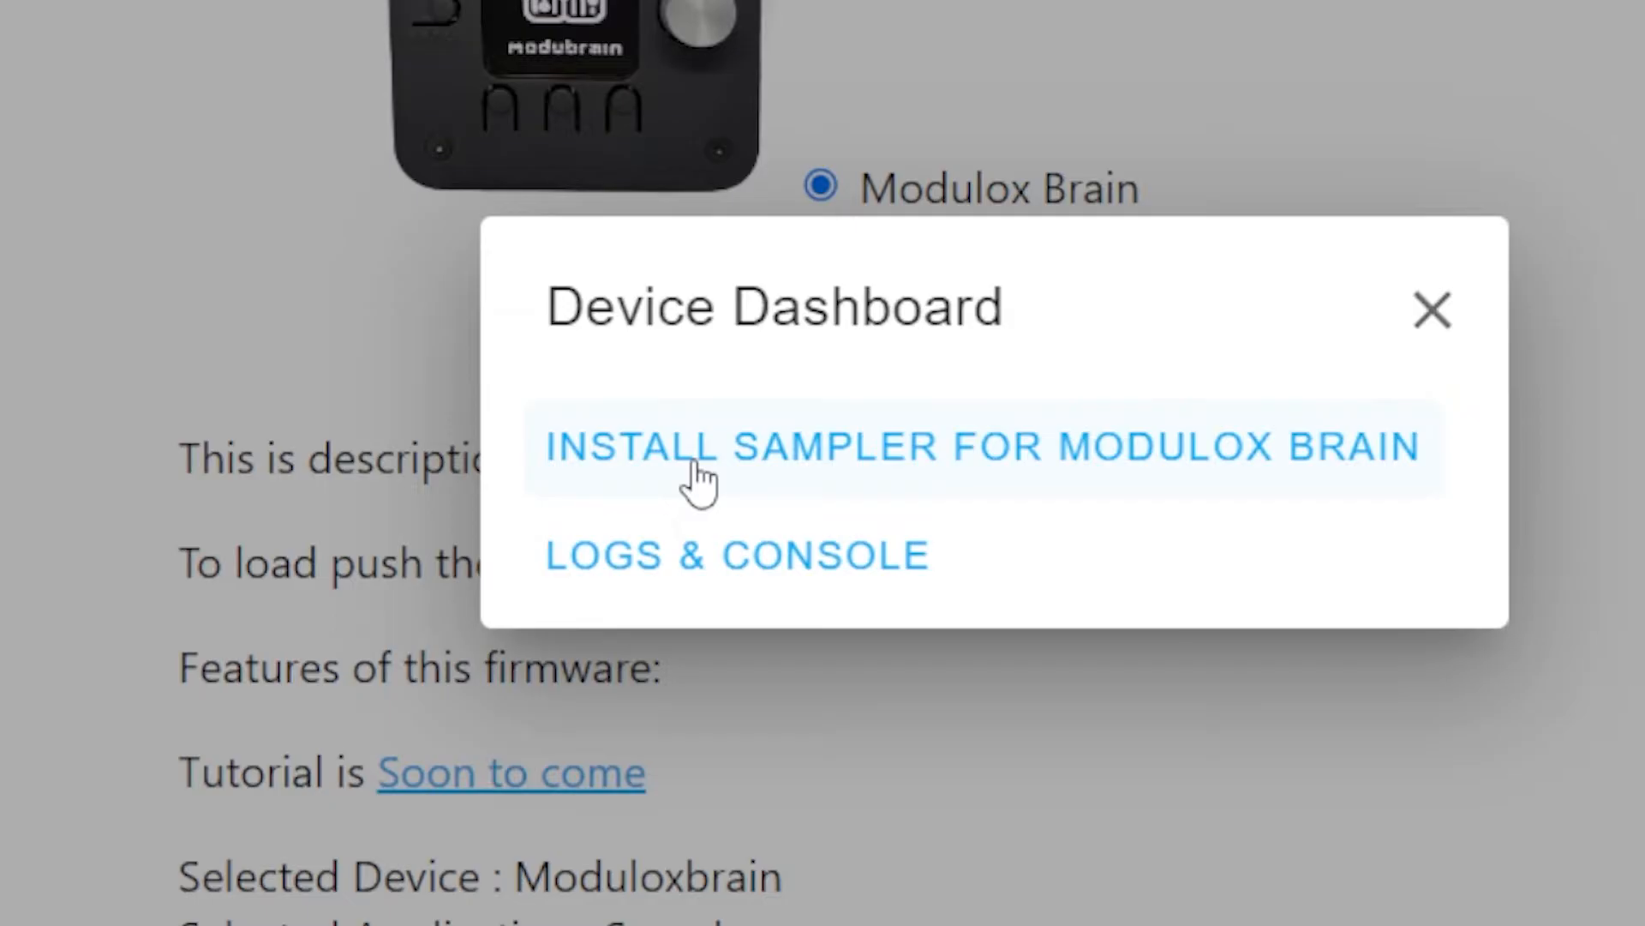
Step: Install the Sampler firmware onto the Modulox Brain from the Device Dashboard
{"action": "left_click", "coordinate": [698, 479]}
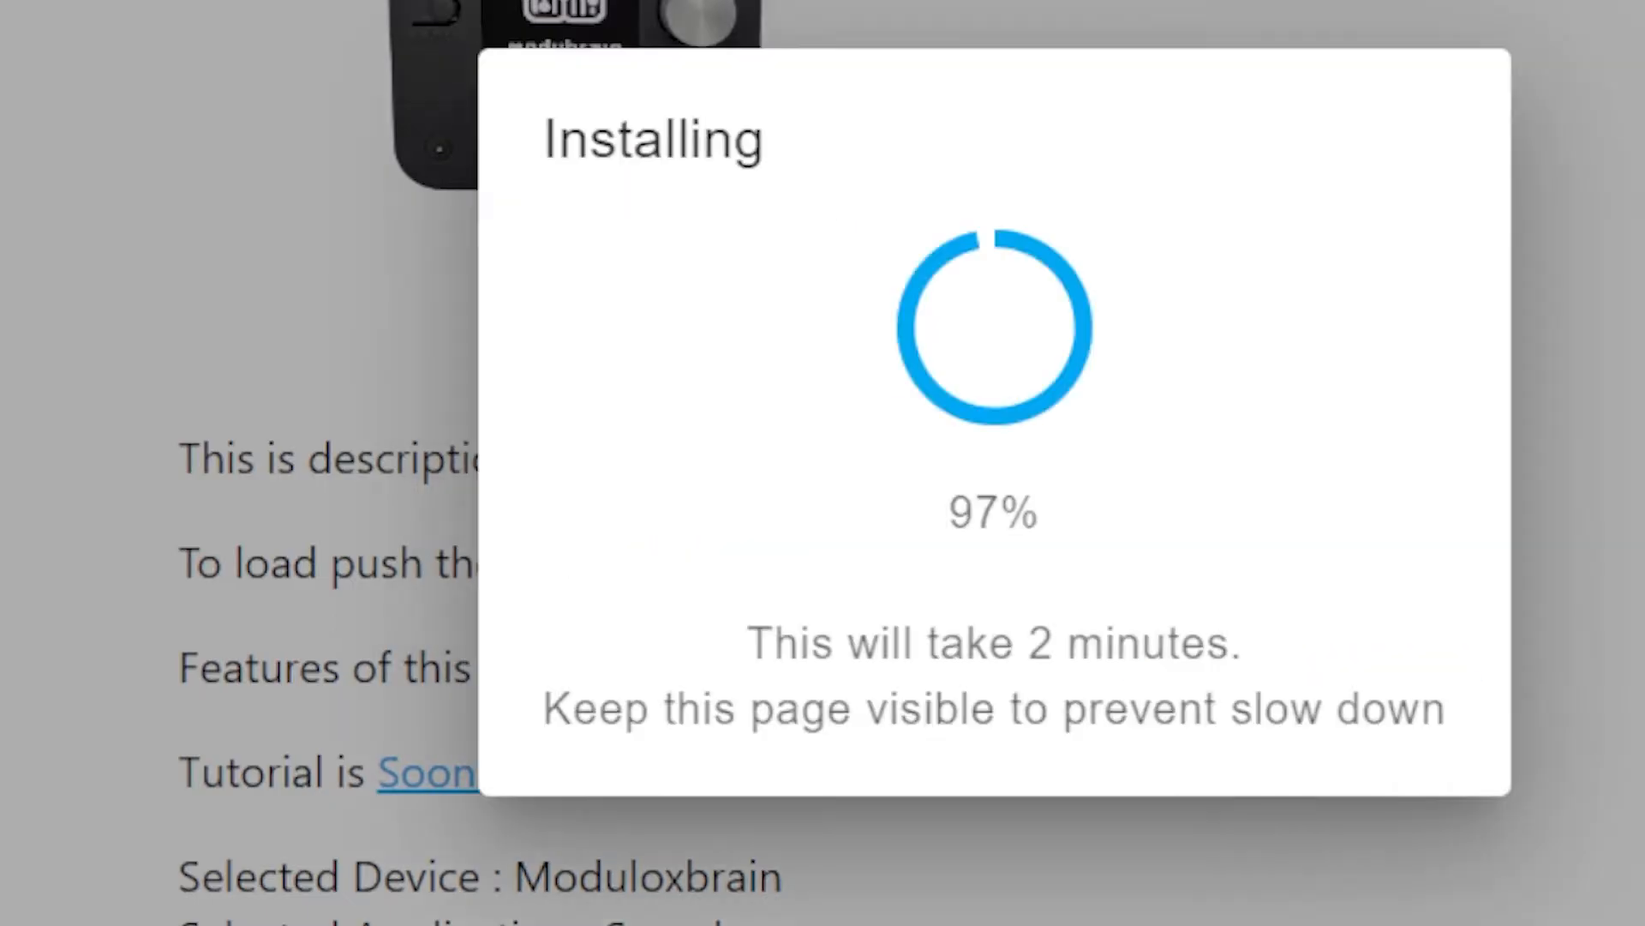